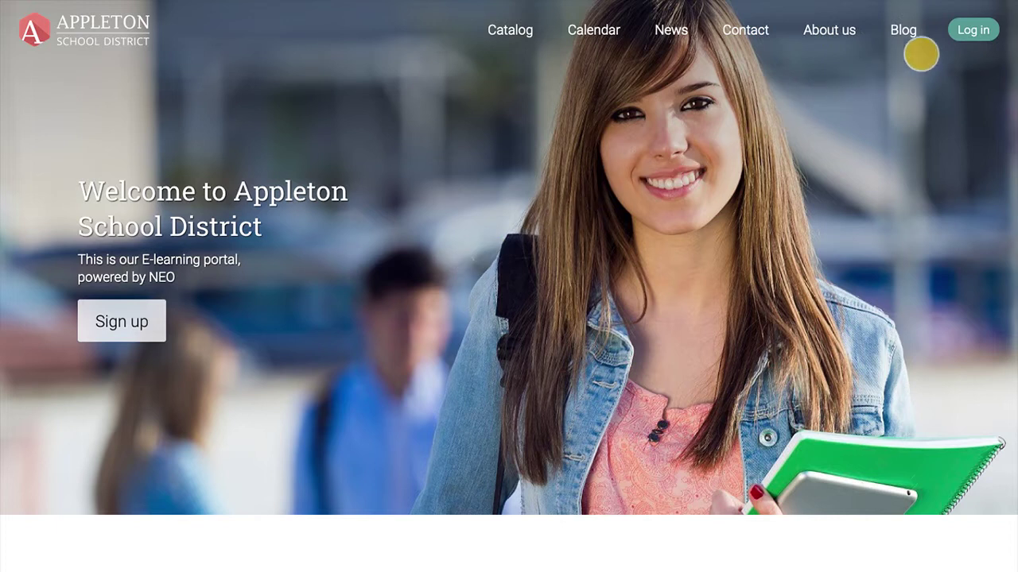
# - Log in to the Appleton School District portal with the administrator's user ID and password
pyautogui.click(971, 30)
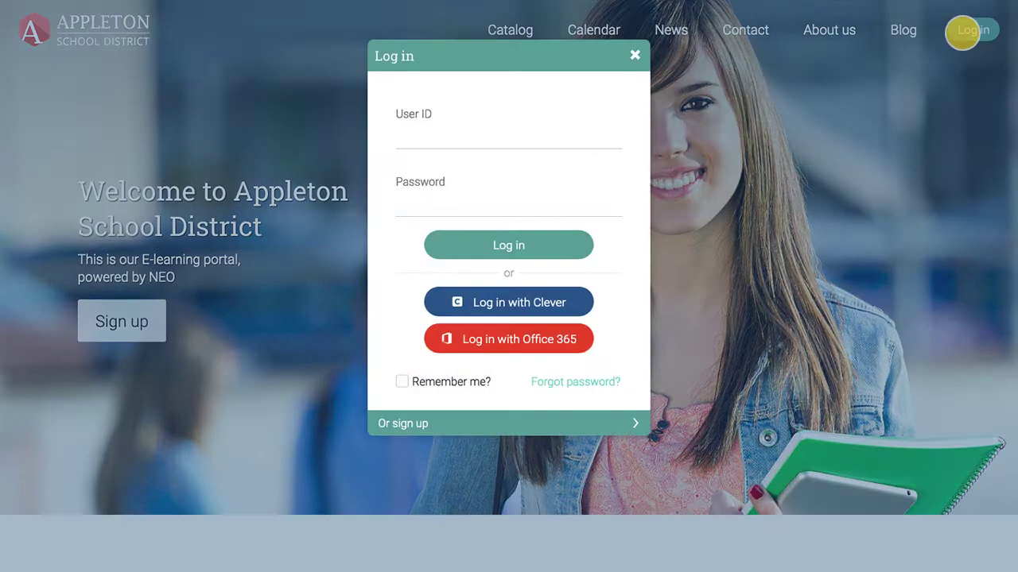
pyautogui.click(512, 131)
pyautogui.write('Meghan')
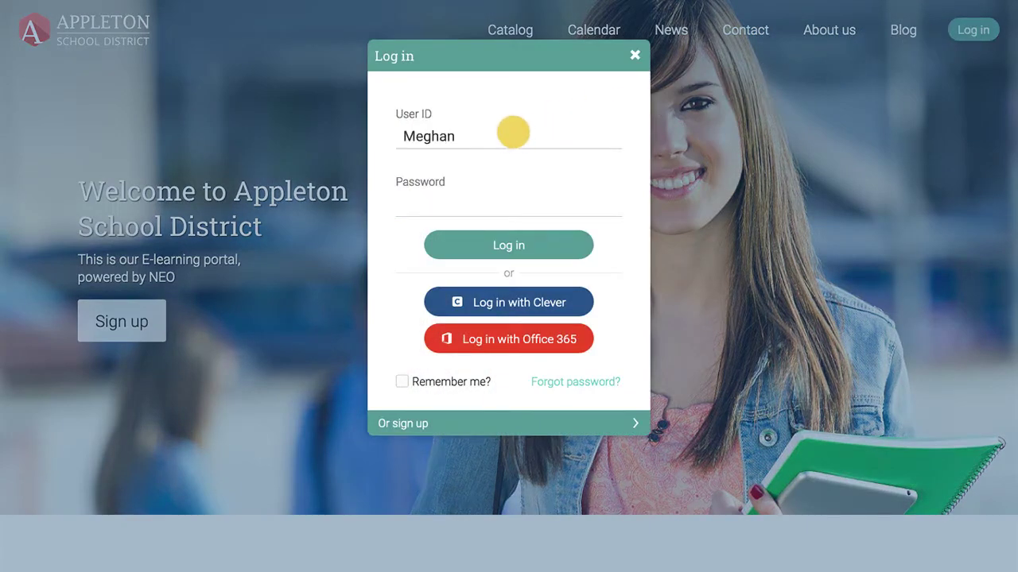
pyautogui.click(492, 203)
pyautogui.write('•••')
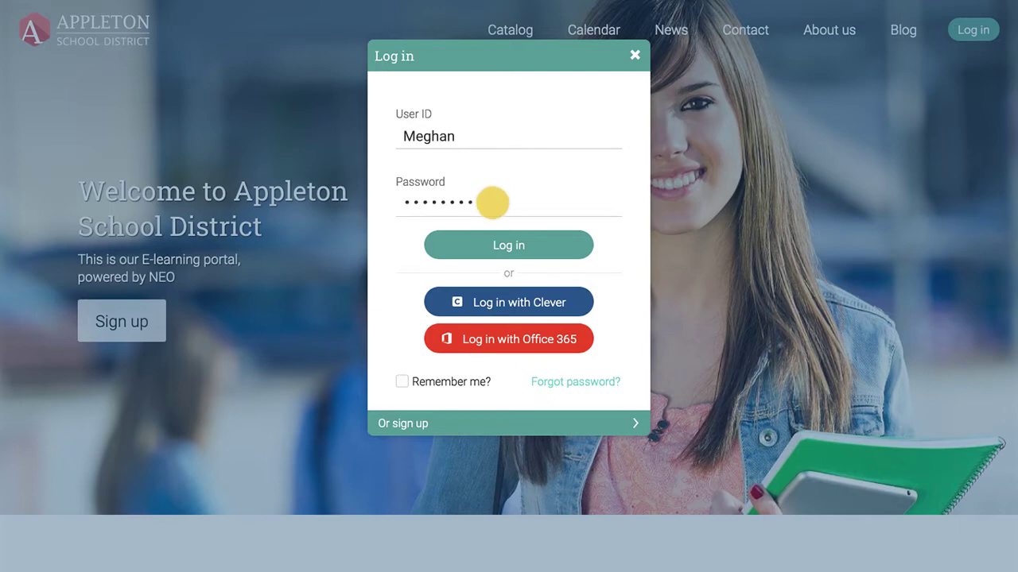
pyautogui.click(509, 245)
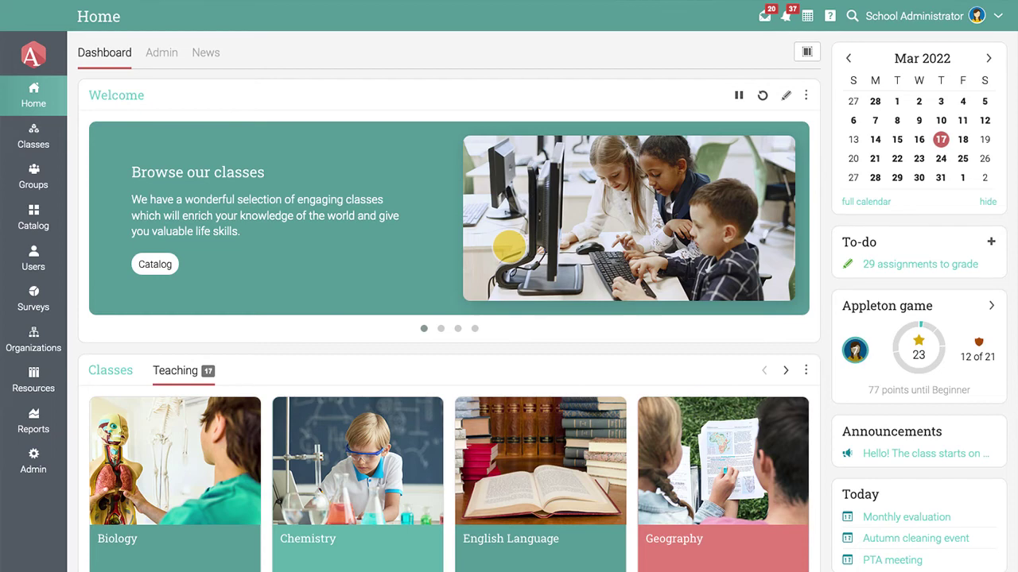
pyautogui.scroll(-6, 509, 247)
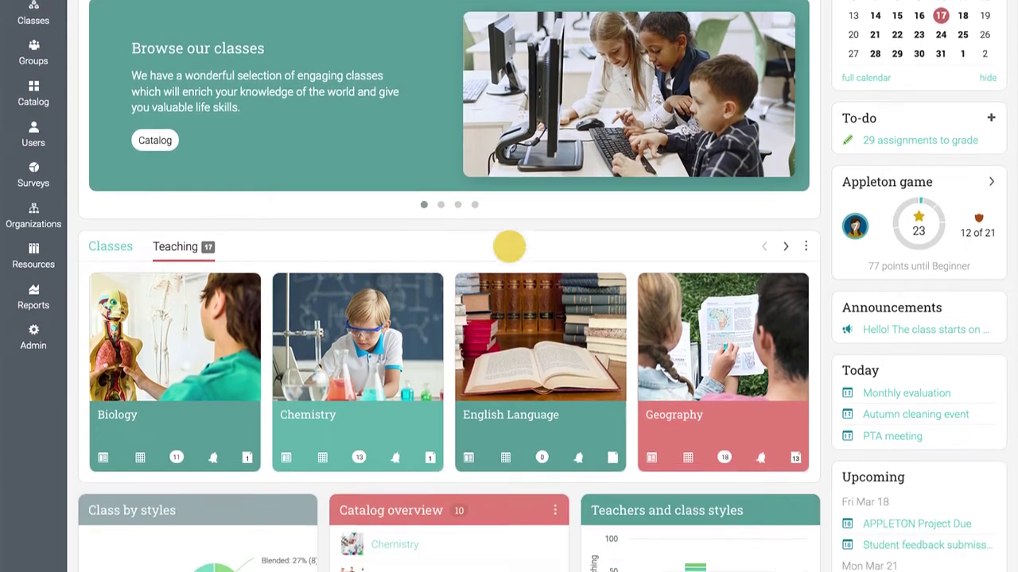
pyautogui.scroll(-2, 509, 246)
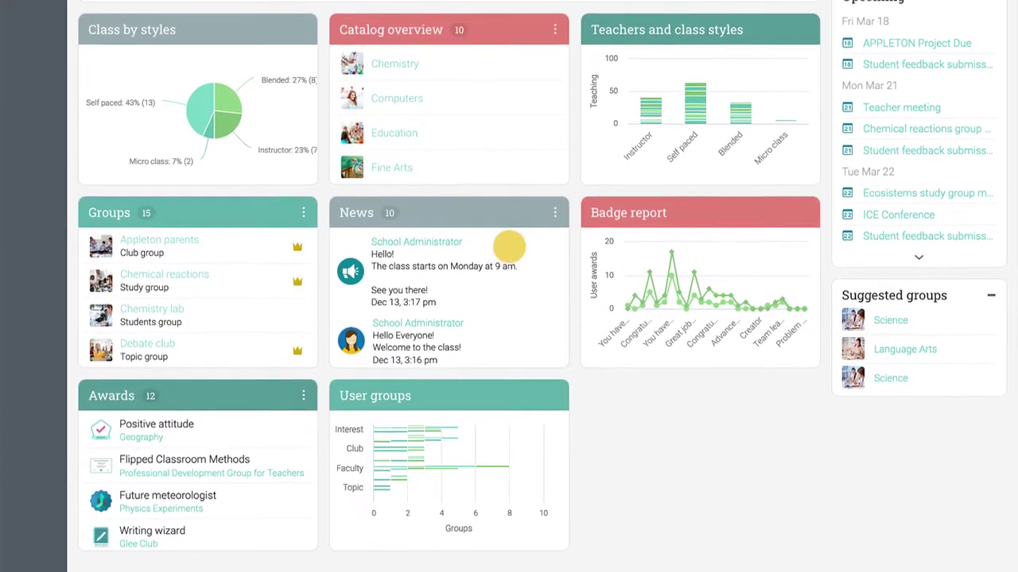
pyautogui.scroll(8, 509, 247)
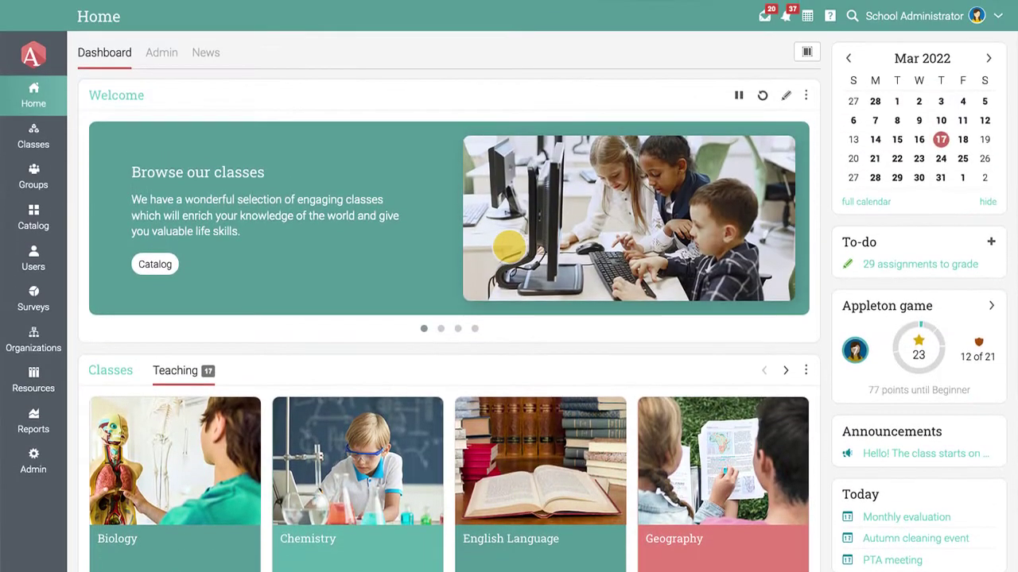
# - Show the Admin tab with charts for Classes, Students, Email, E-commerce, App center and Enrollments
pyautogui.click(162, 53)
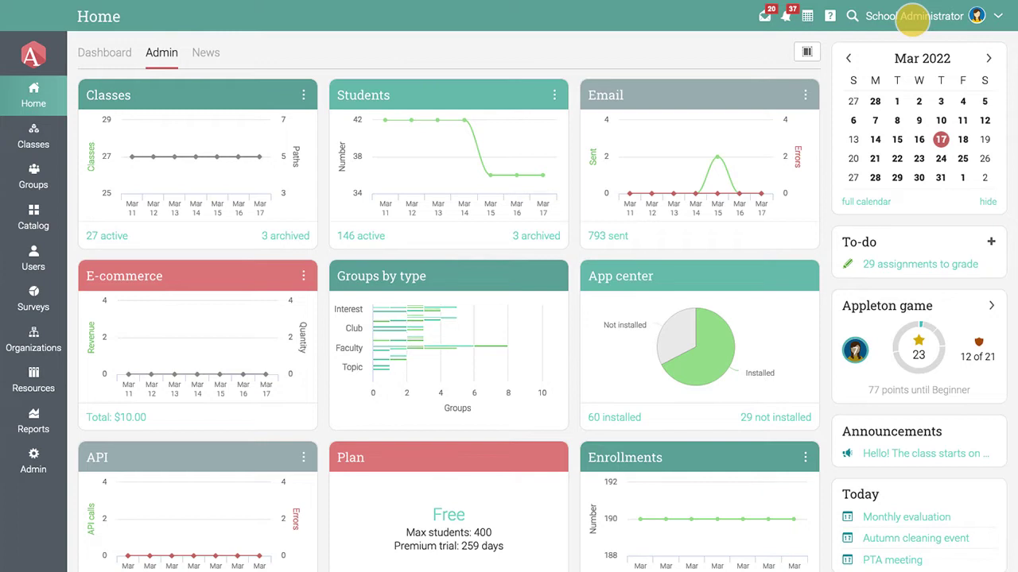
pyautogui.click(828, 17)
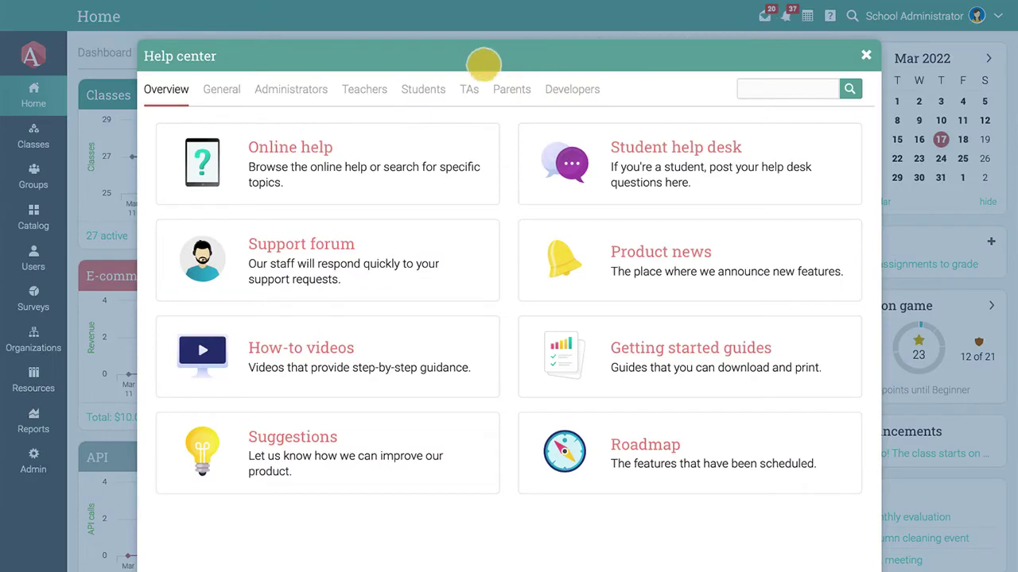
pyautogui.click(291, 89)
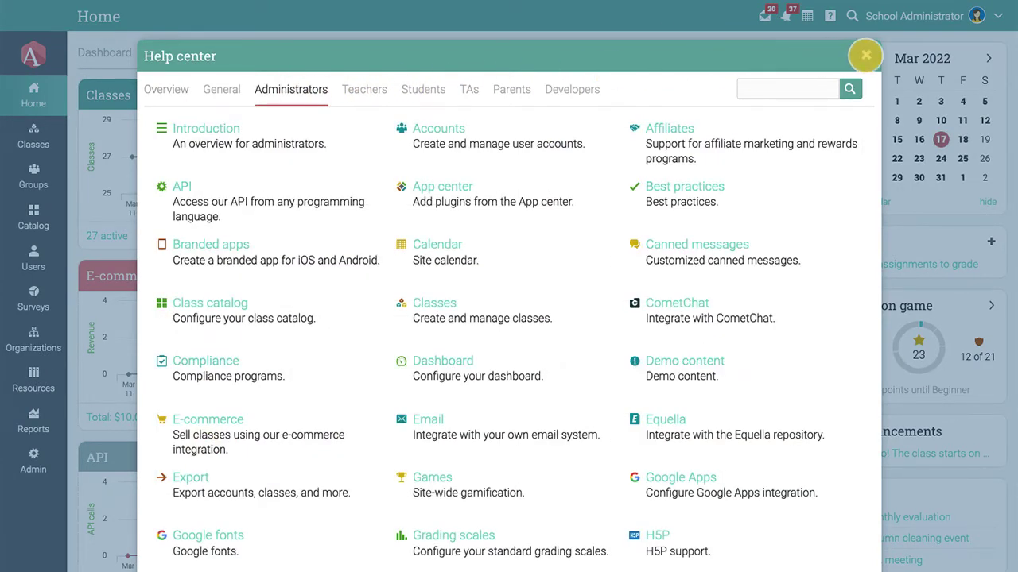
pyautogui.click(865, 54)
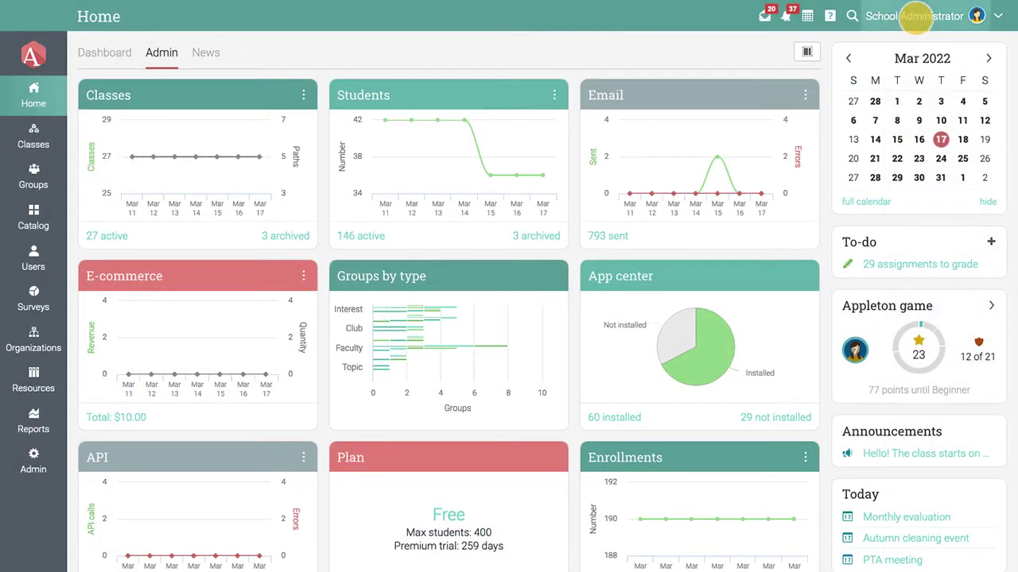
# - View the School Administrator profile, then go back to the Home Dashboard
pyautogui.click(911, 15)
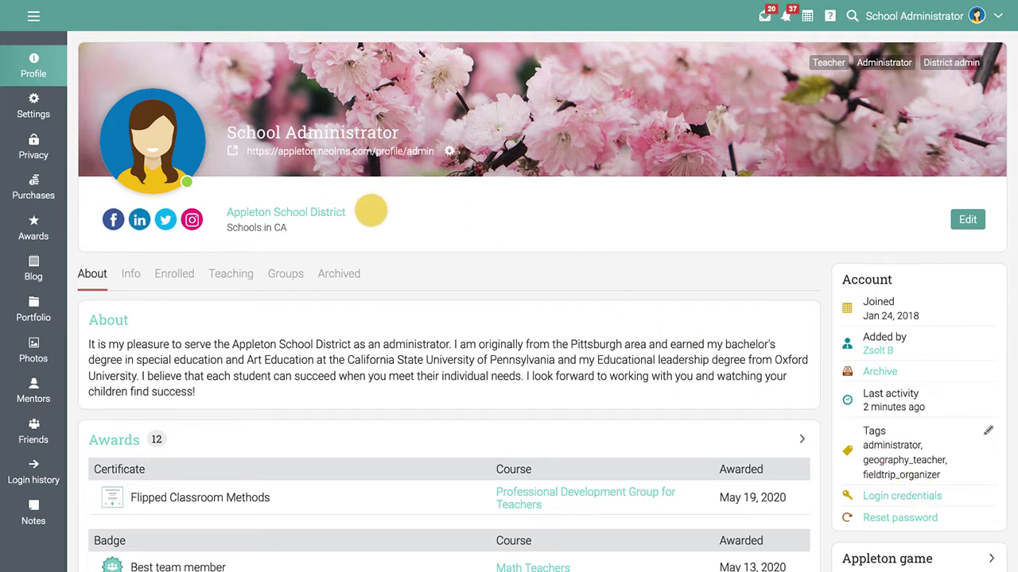
pyautogui.click(34, 16)
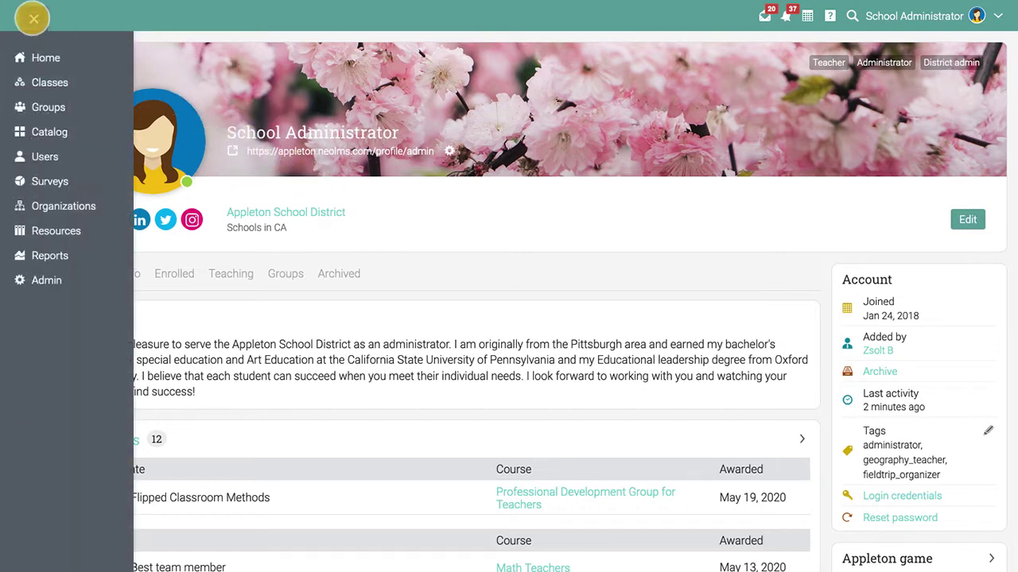
pyautogui.moveTo(38, 58)
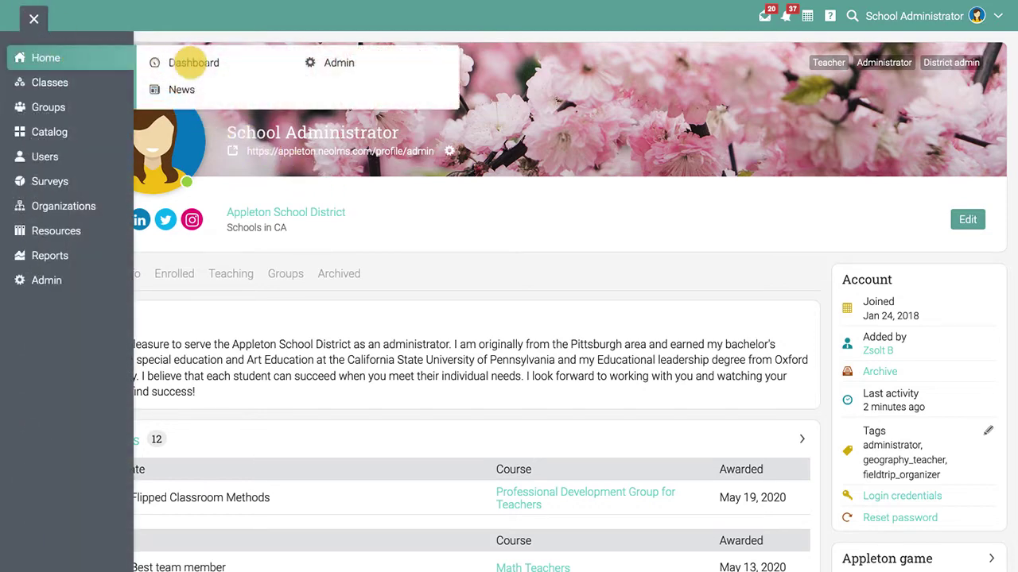
pyautogui.click(193, 63)
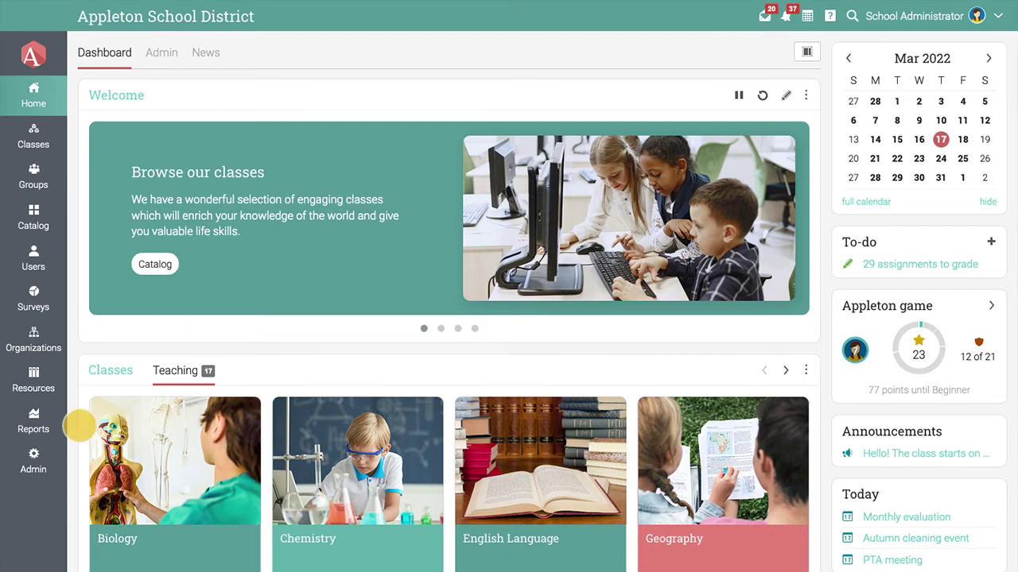
# - Install the Activity display app from the App center, then return to the Admin sections
pyautogui.click(33, 461)
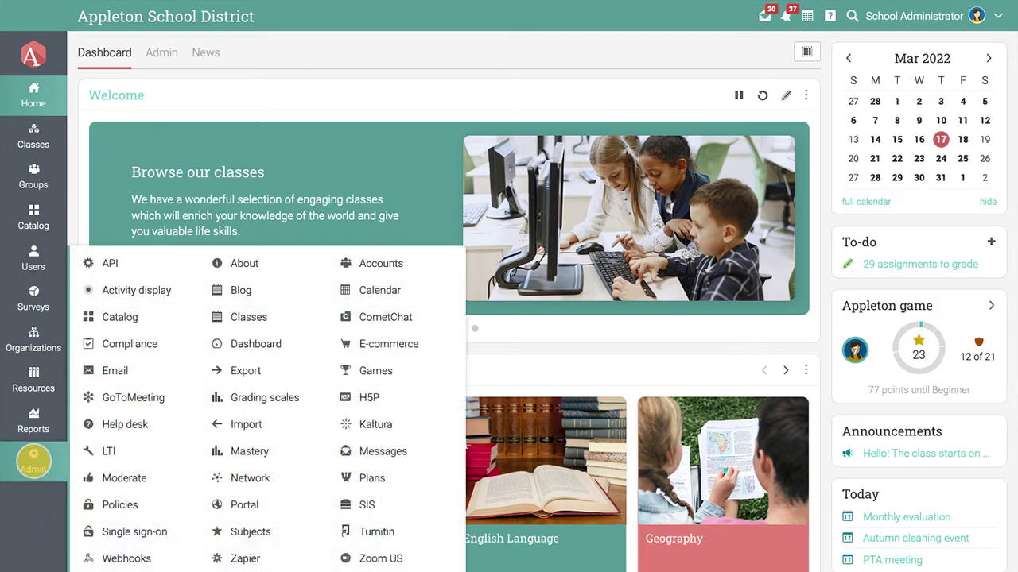
pyautogui.scroll(-1, 33, 461)
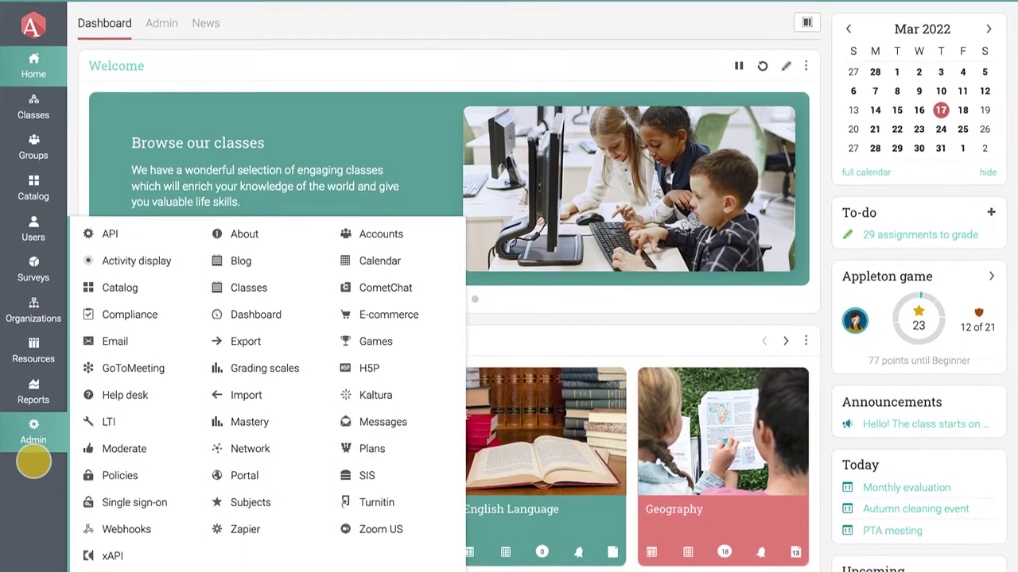
pyautogui.scroll(-1, 34, 461)
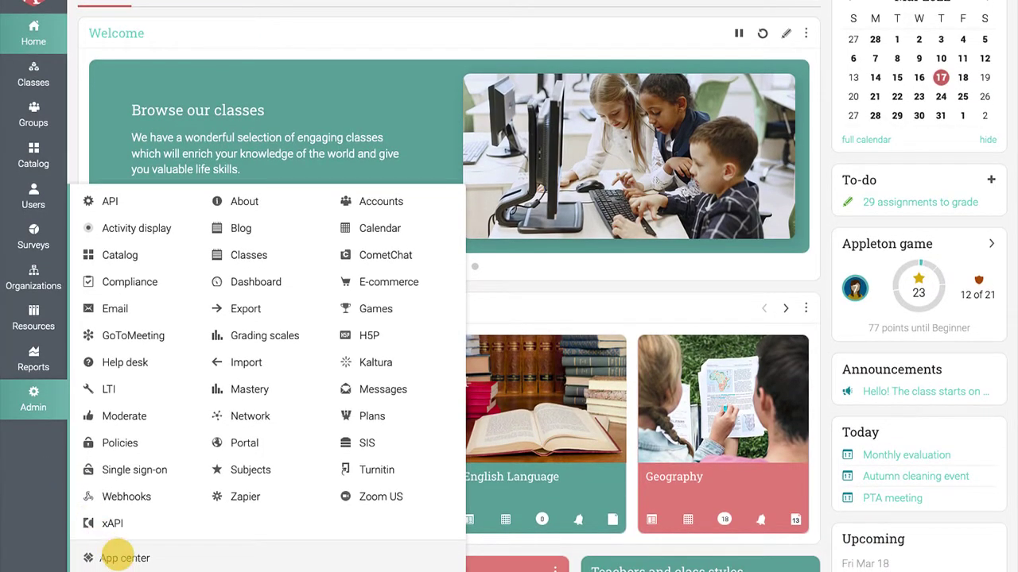
pyautogui.click(119, 555)
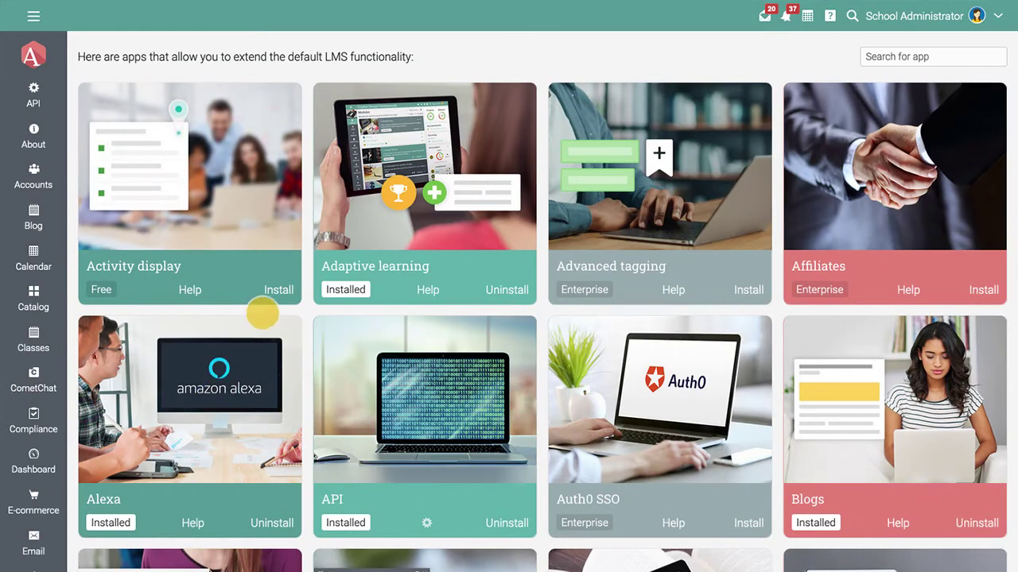
pyautogui.click(279, 289)
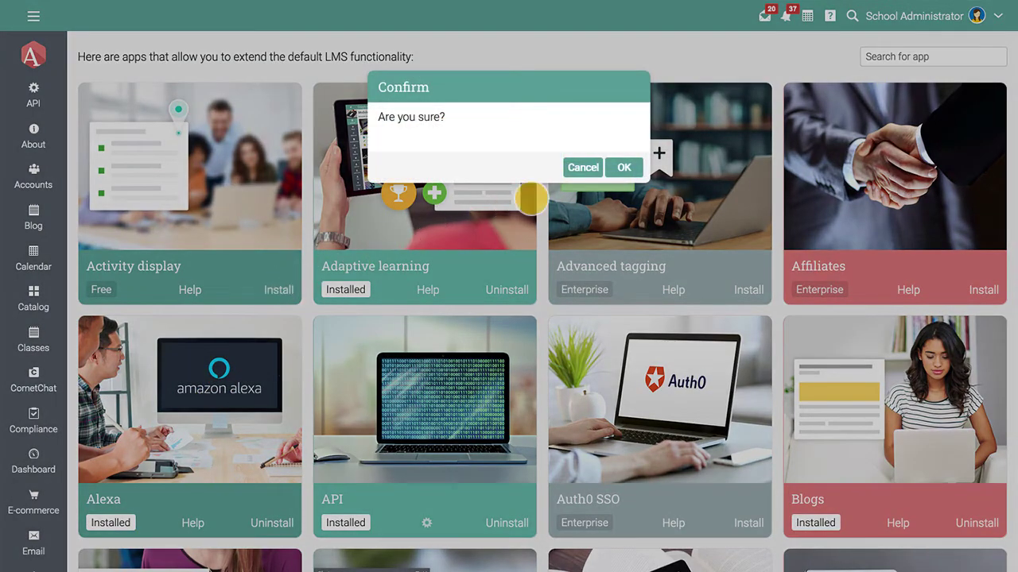
pyautogui.click(623, 167)
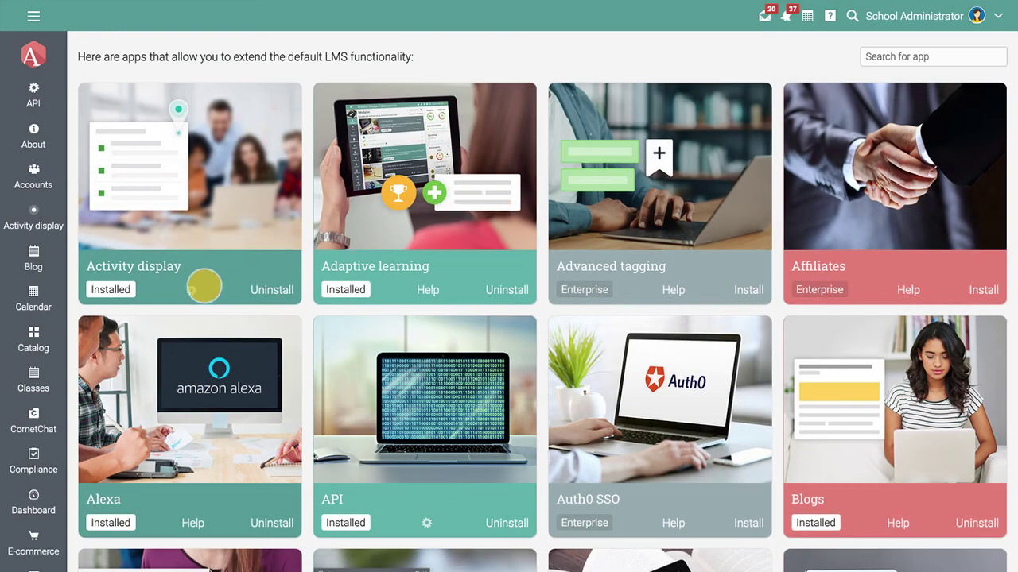
pyautogui.click(32, 16)
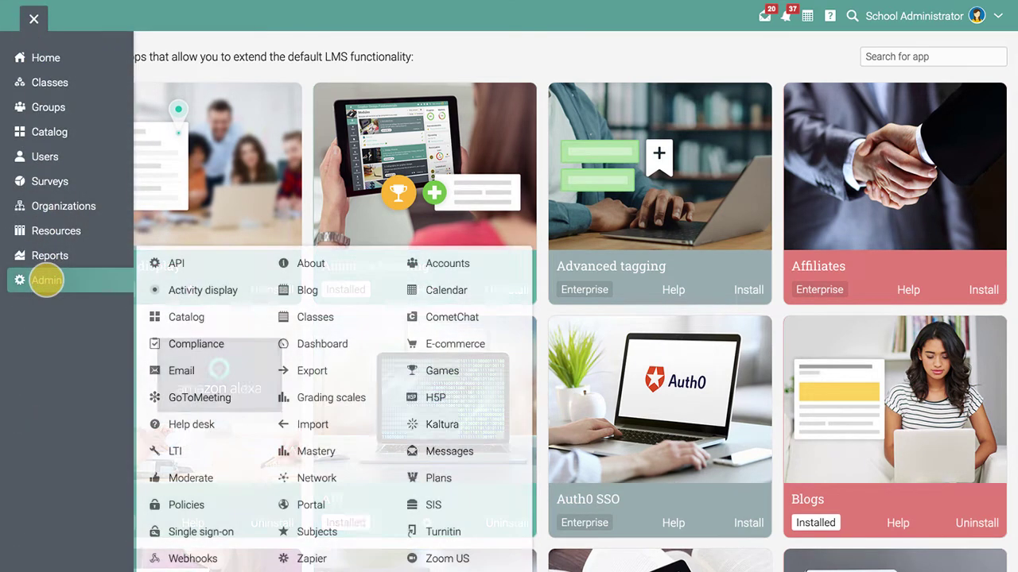
pyautogui.click(24, 280)
# - Review the Portal Visitor view (type Full on all devices) and its visual editor
pyautogui.click(306, 505)
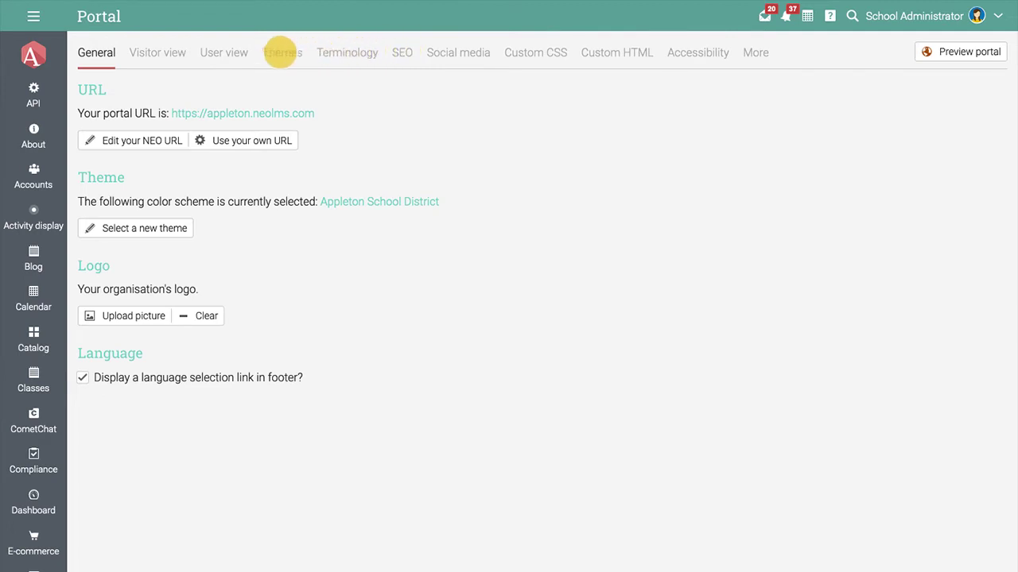
pyautogui.click(157, 52)
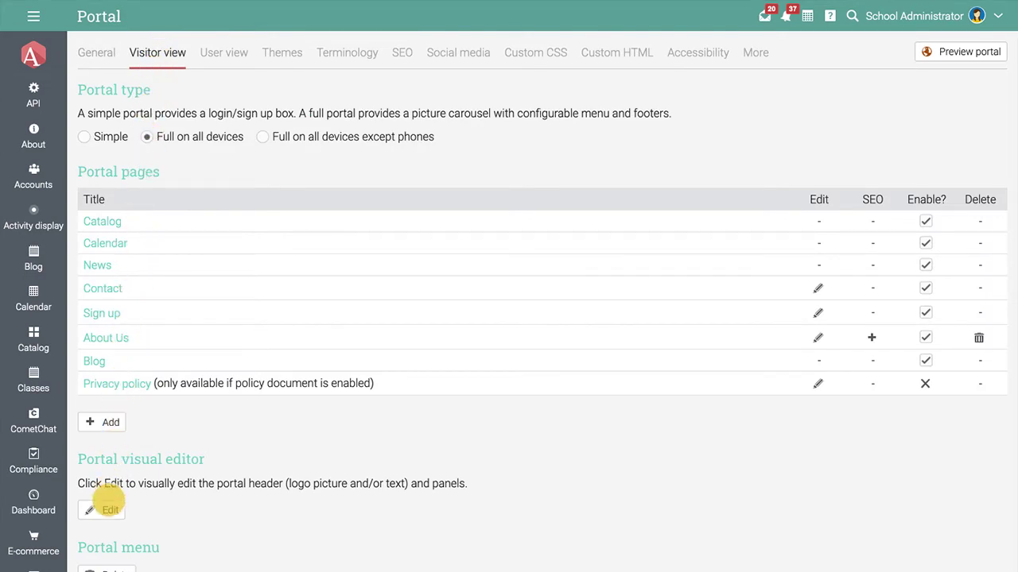
pyautogui.click(108, 510)
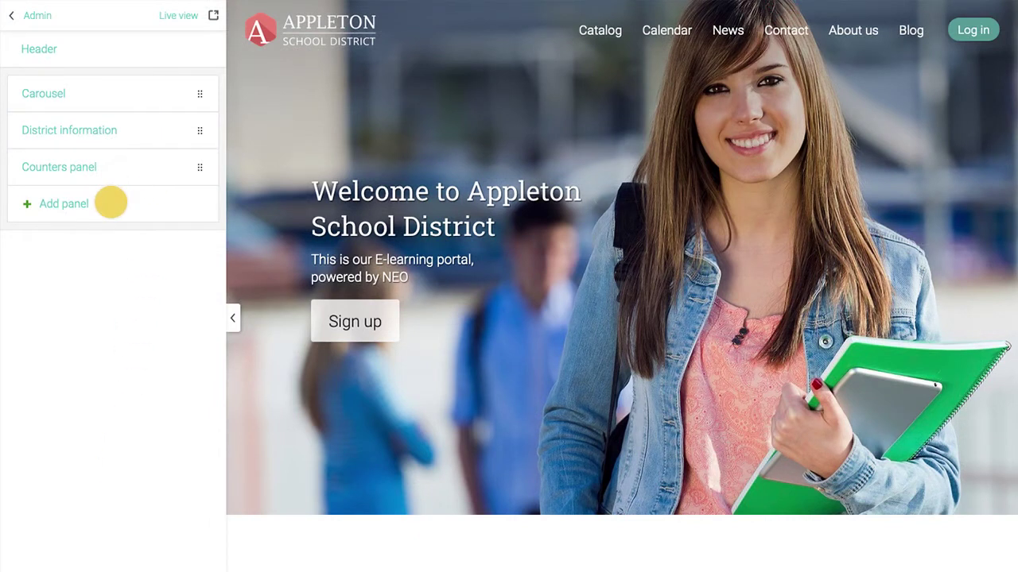
pyautogui.click(34, 17)
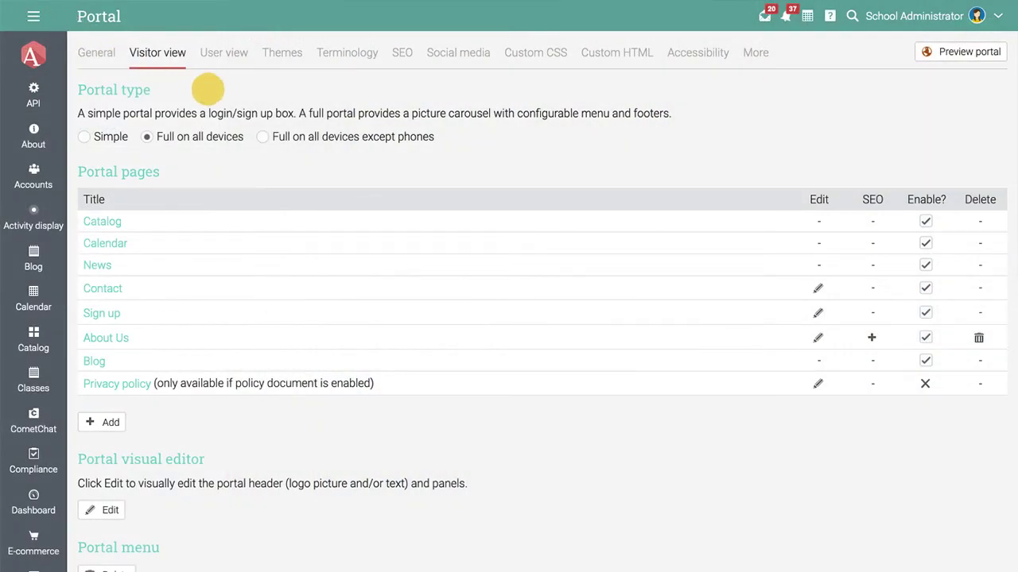
# - Review Class catalog settings: catalog search, calendar, Graphic format and alphabetical ordering
pyautogui.click(33, 17)
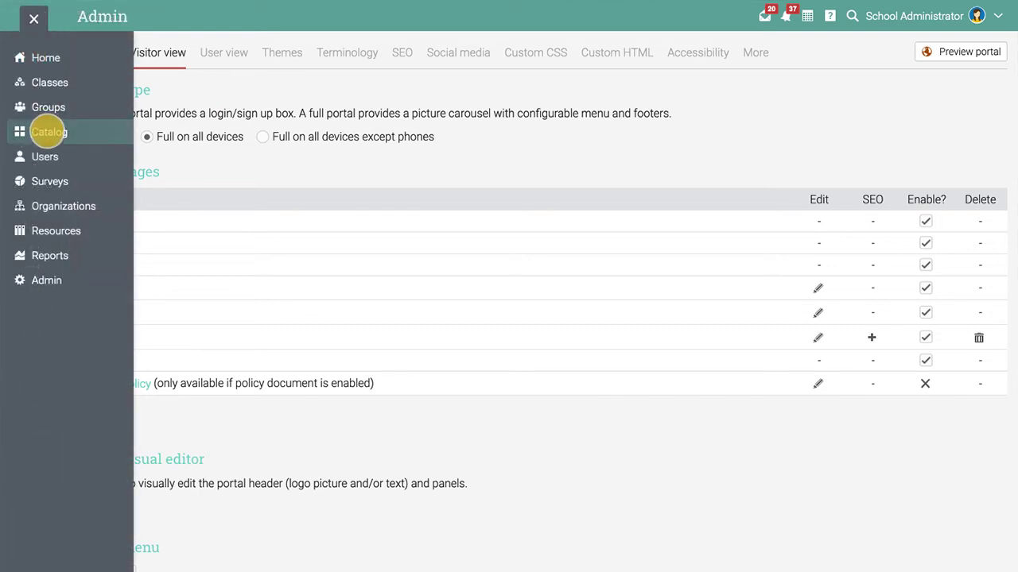
pyautogui.click(46, 131)
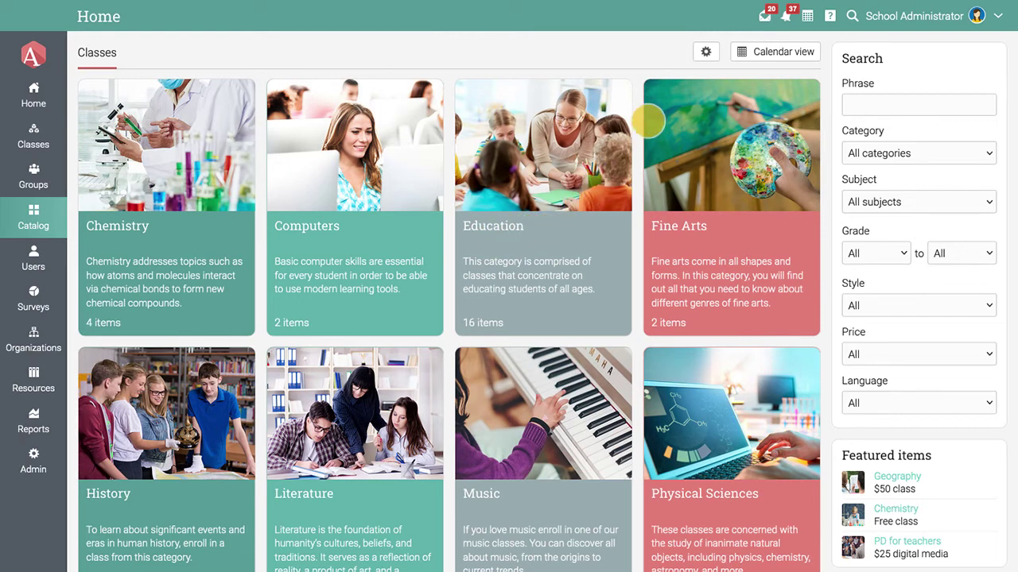
pyautogui.click(705, 51)
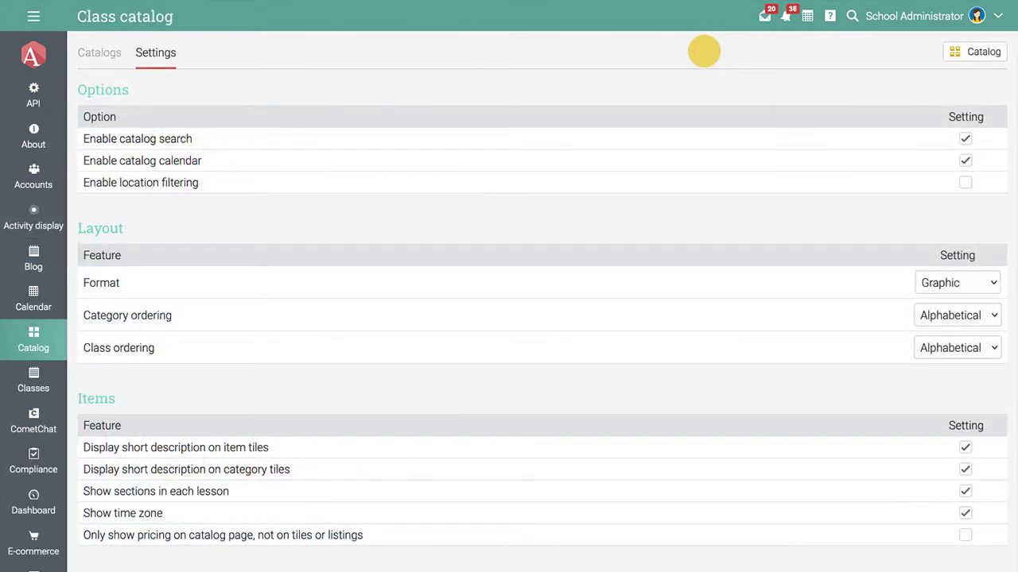
pyautogui.scroll(-1, 904, 117)
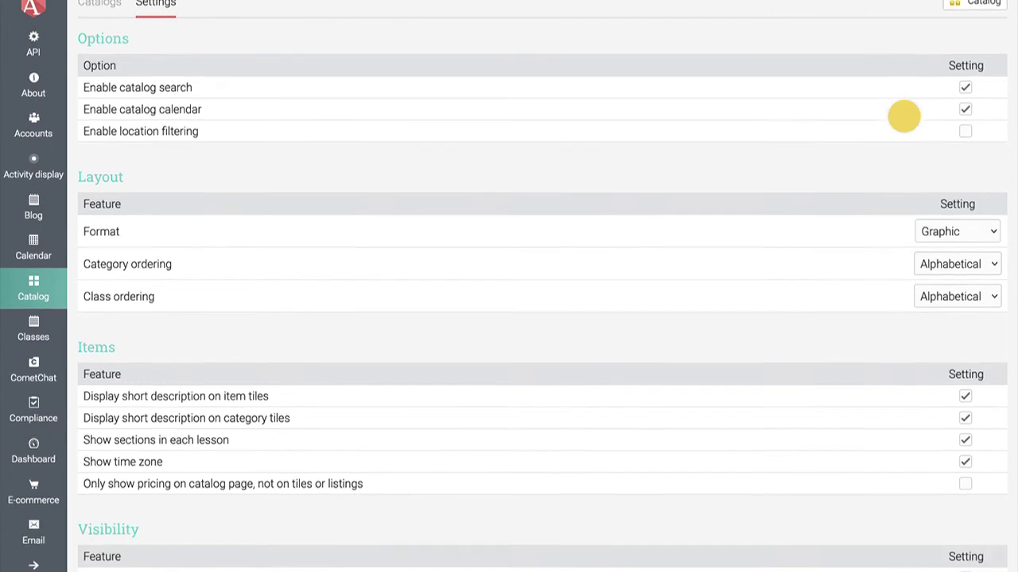
pyautogui.scroll(-4, 904, 117)
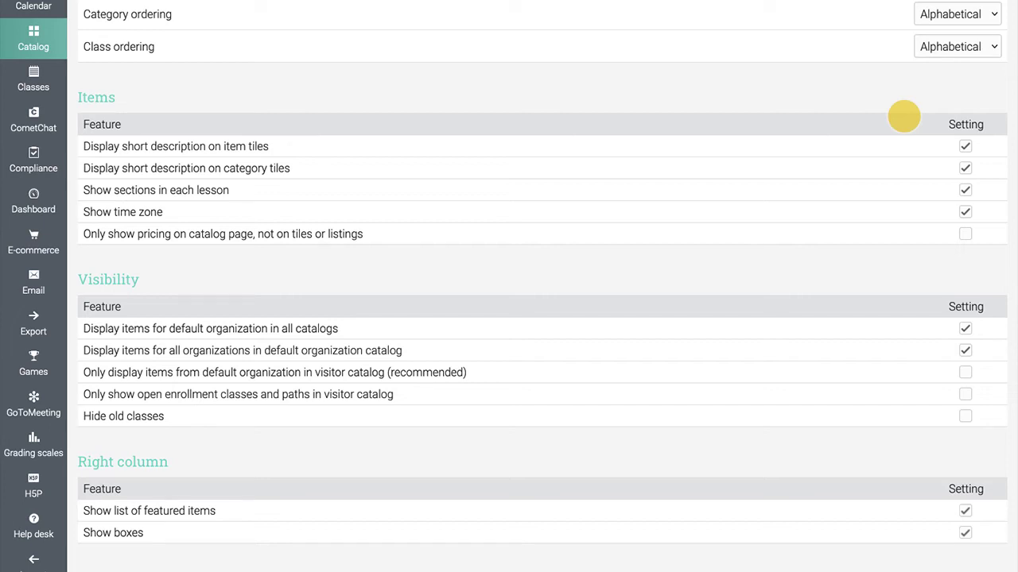
pyautogui.scroll(5, 904, 117)
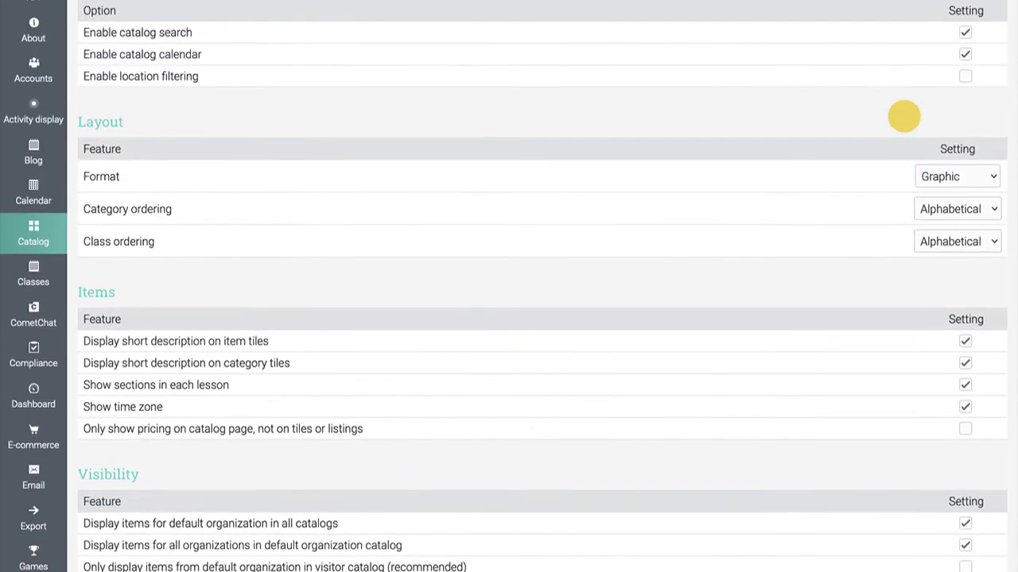
pyautogui.scroll(1, 903, 116)
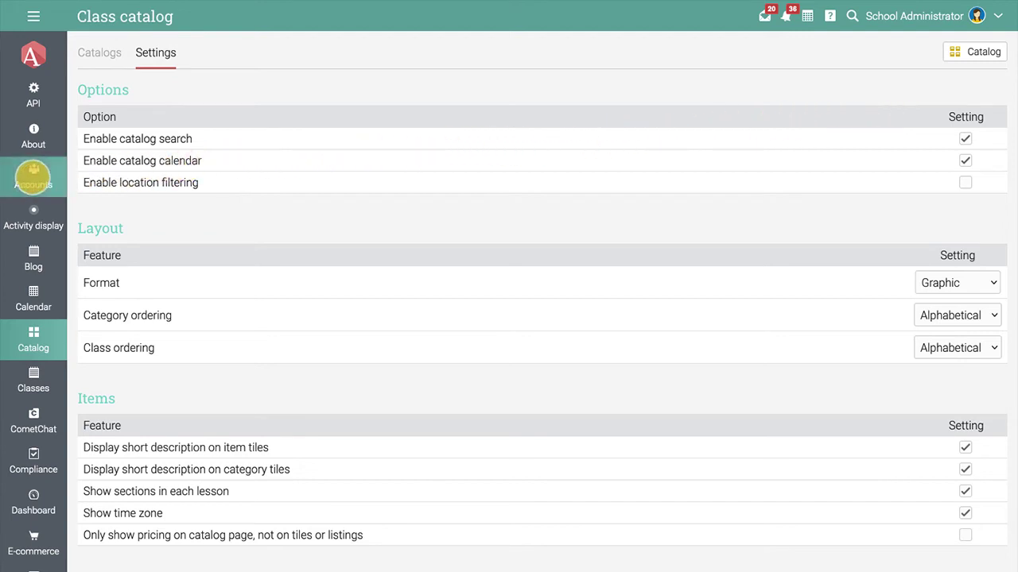
# - Check the bulk account import page, then return to the Accounts overview
pyautogui.click(32, 177)
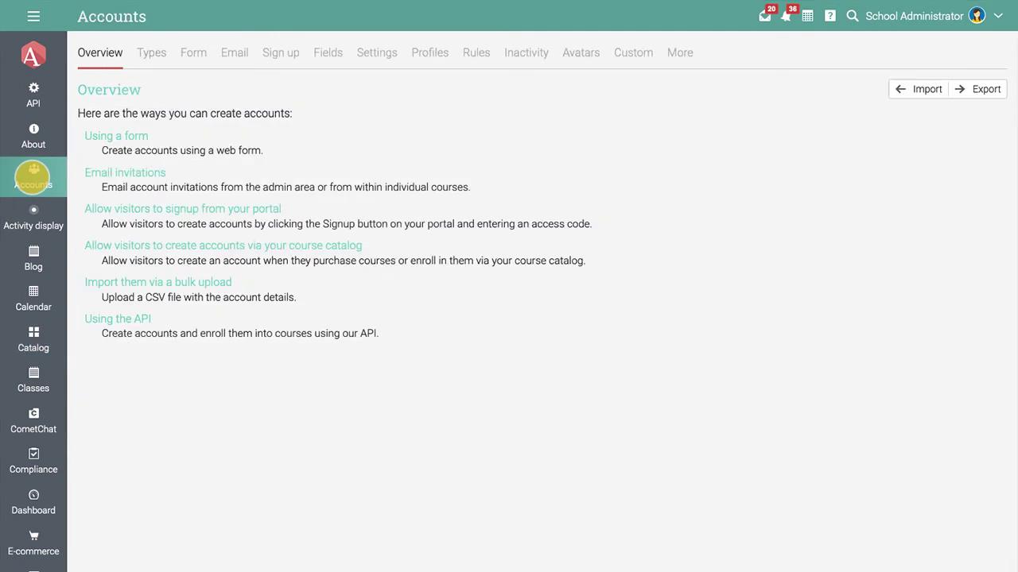
pyautogui.click(166, 282)
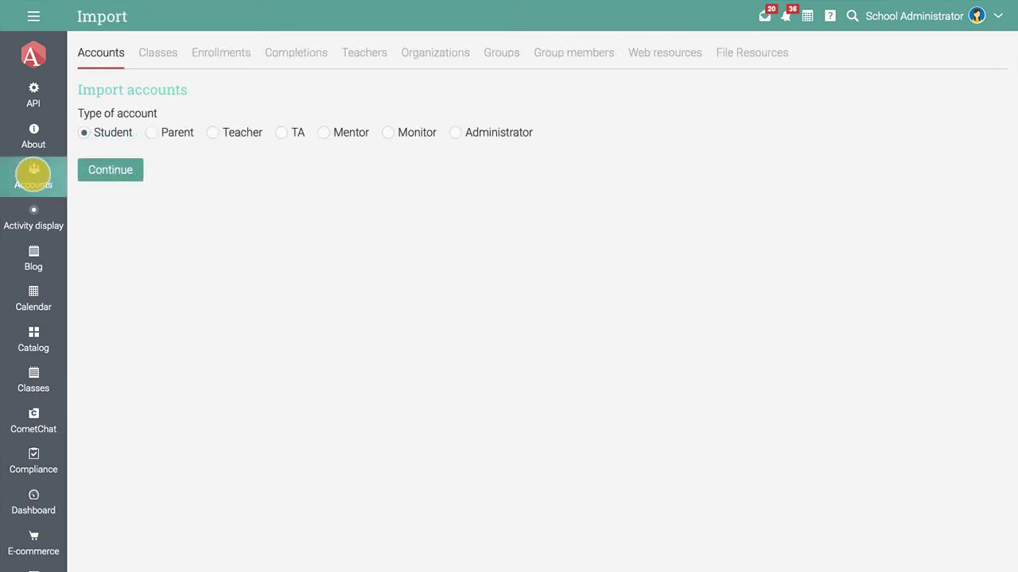
pyautogui.click(34, 172)
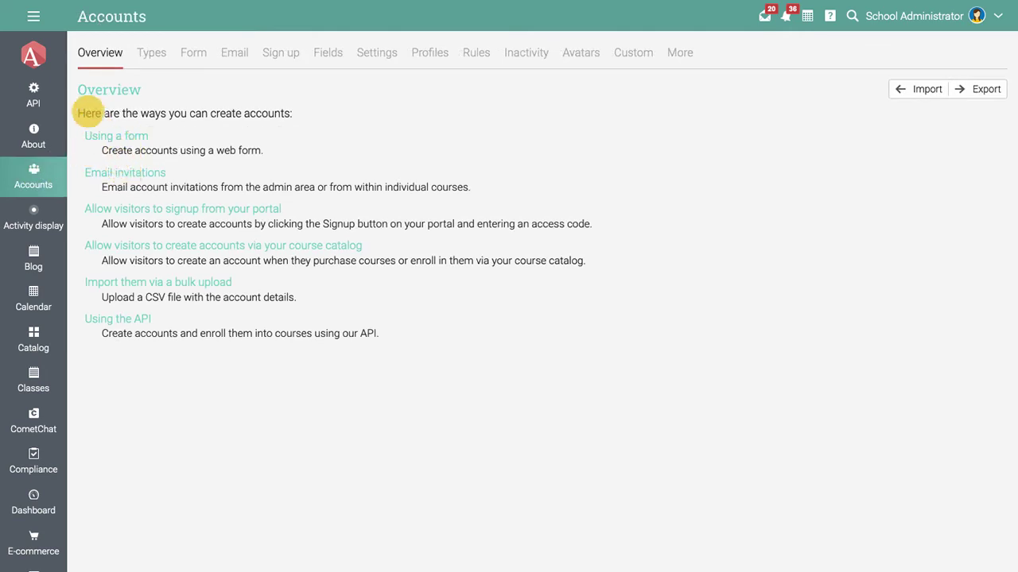
pyautogui.click(33, 17)
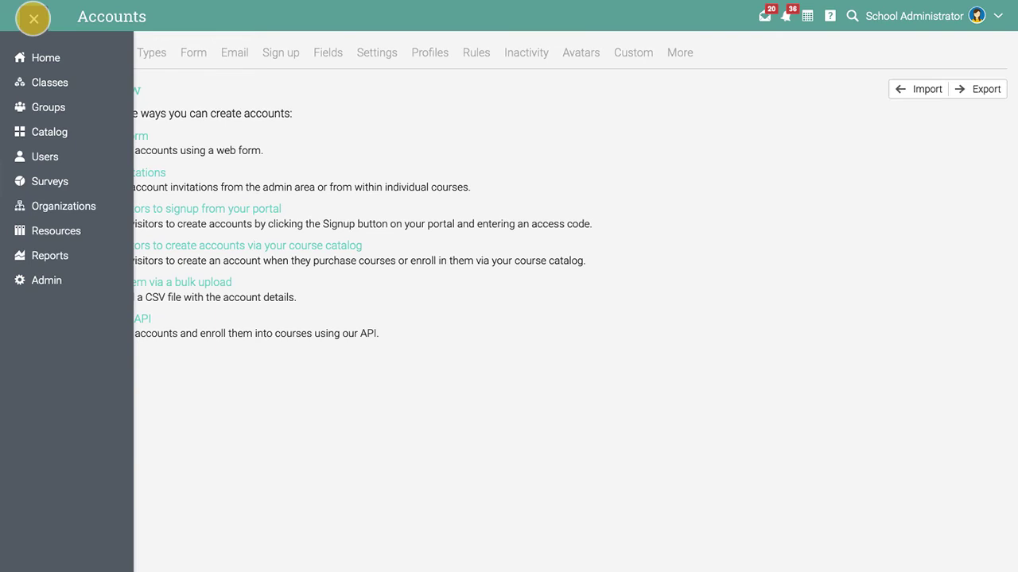
# - List the 36 student accounts through the user catalog's Students card
pyautogui.moveTo(39, 155)
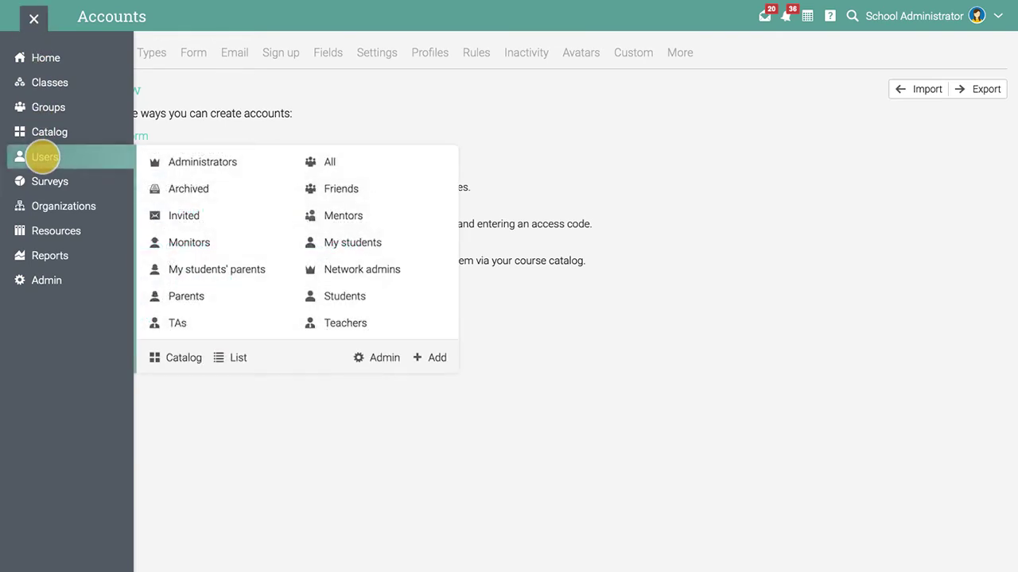
pyautogui.click(172, 357)
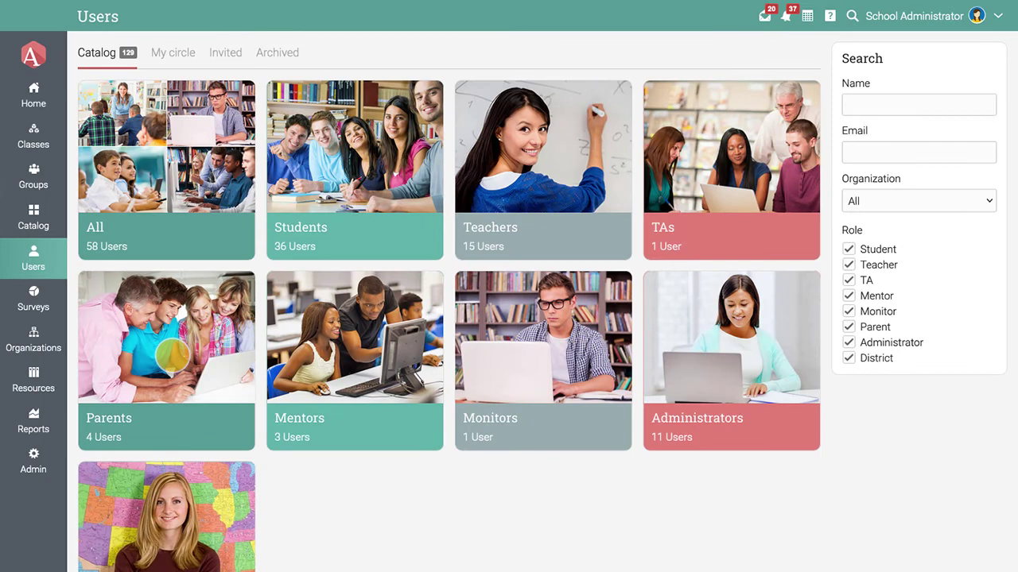
pyautogui.click(347, 237)
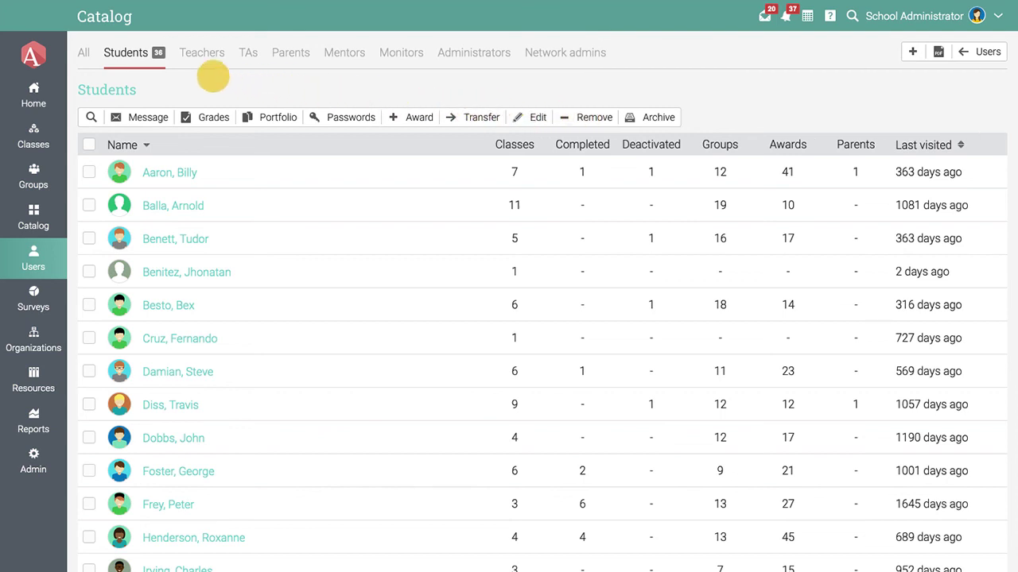
pyautogui.click(32, 55)
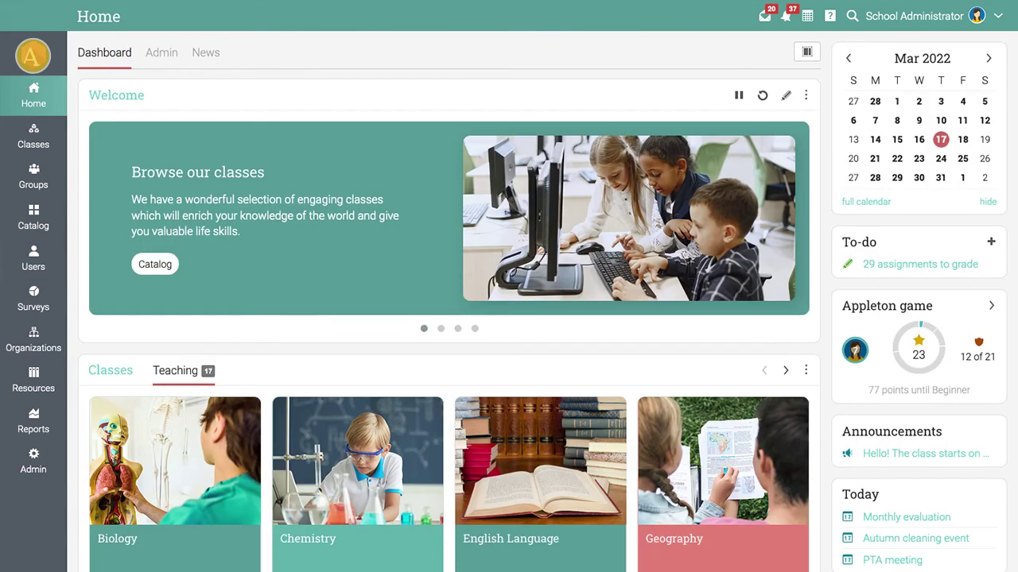